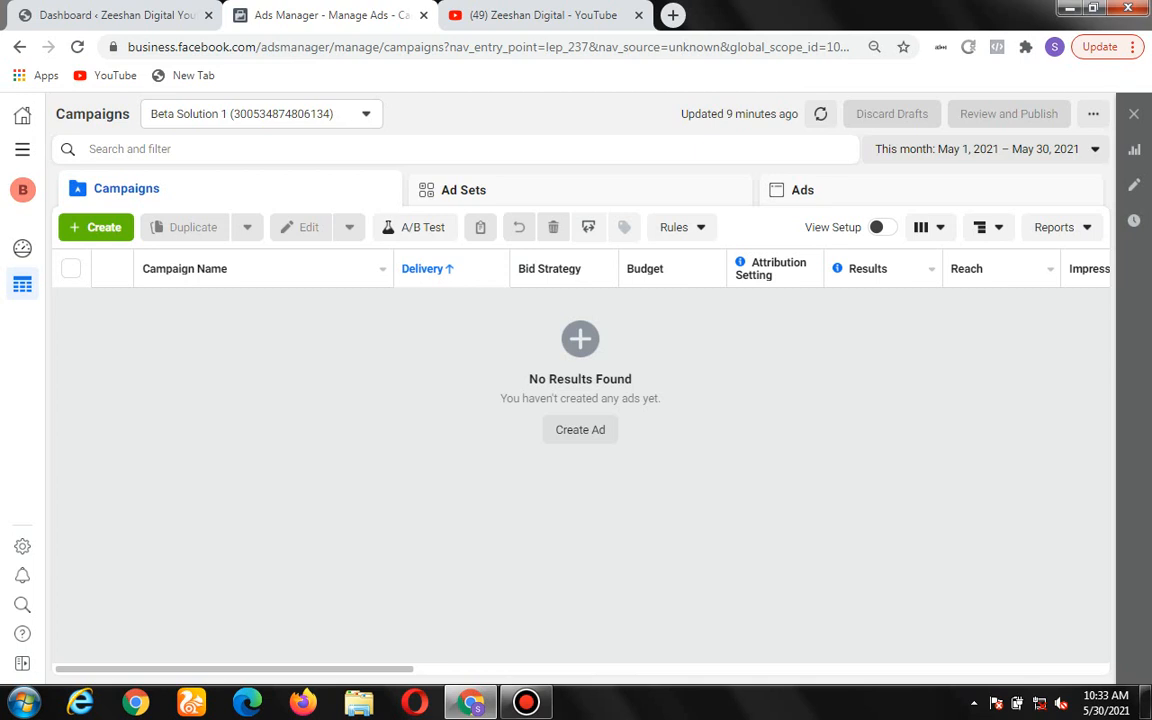
pyautogui.click(540, 15)
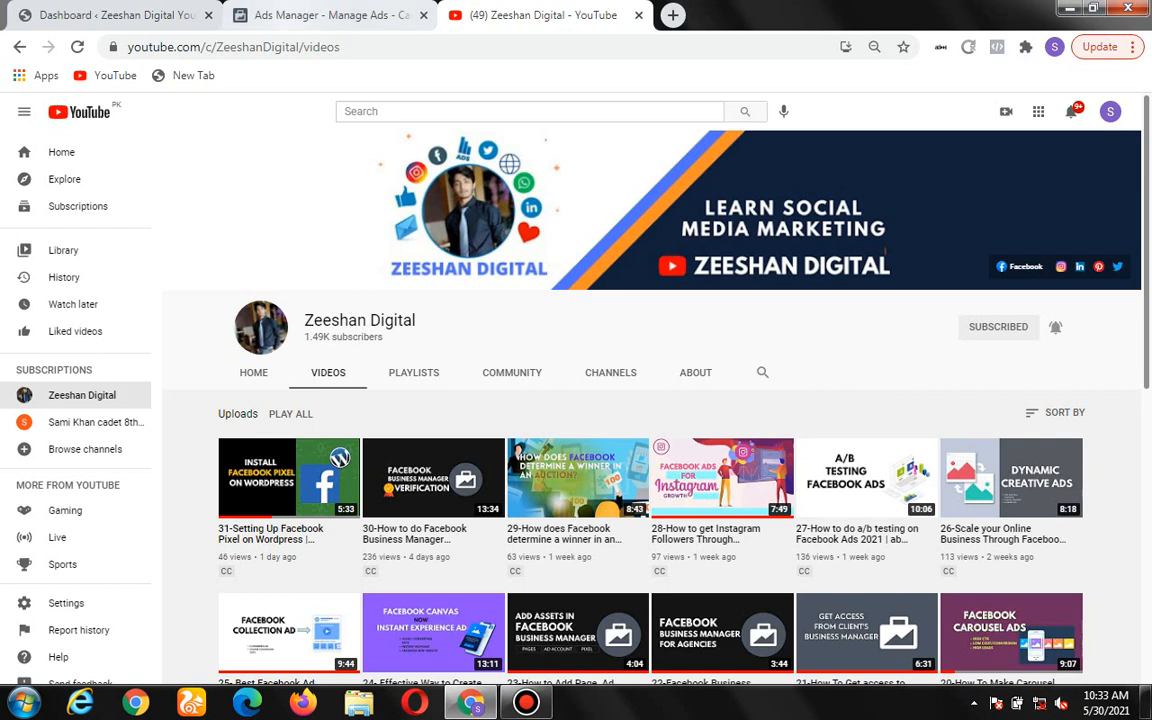
pyautogui.click(320, 15)
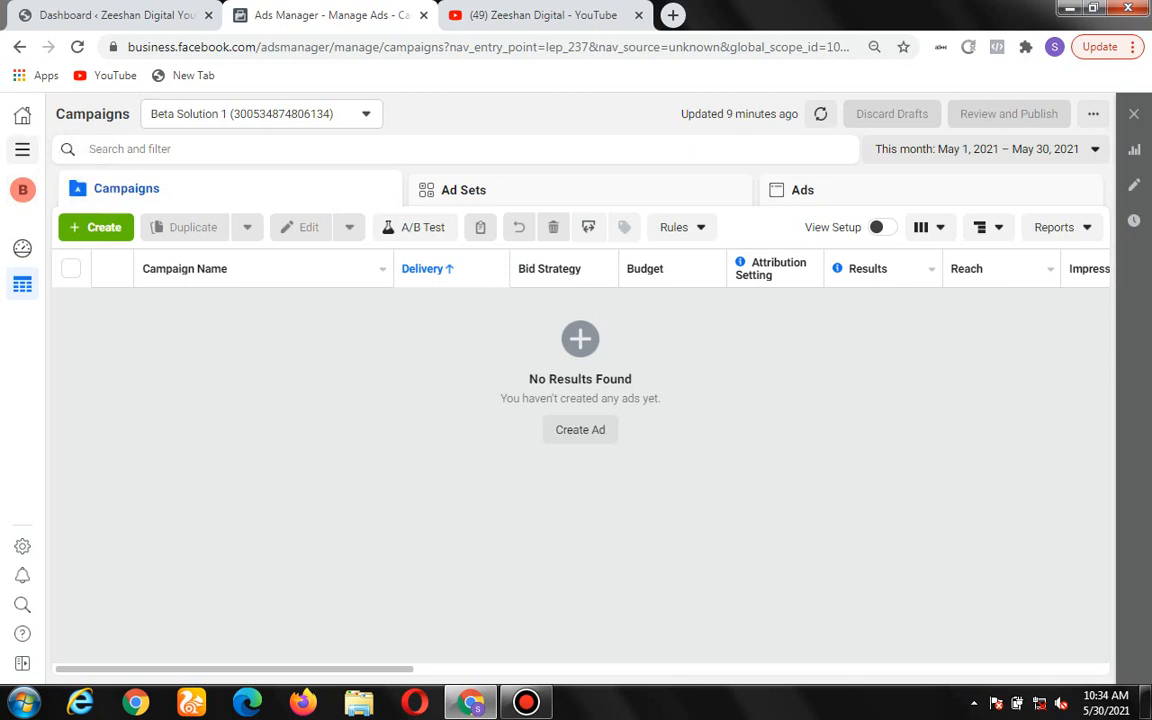
# Go to Business Settings and open the Domains page under Brand Safety.
pyautogui.click(22, 149)
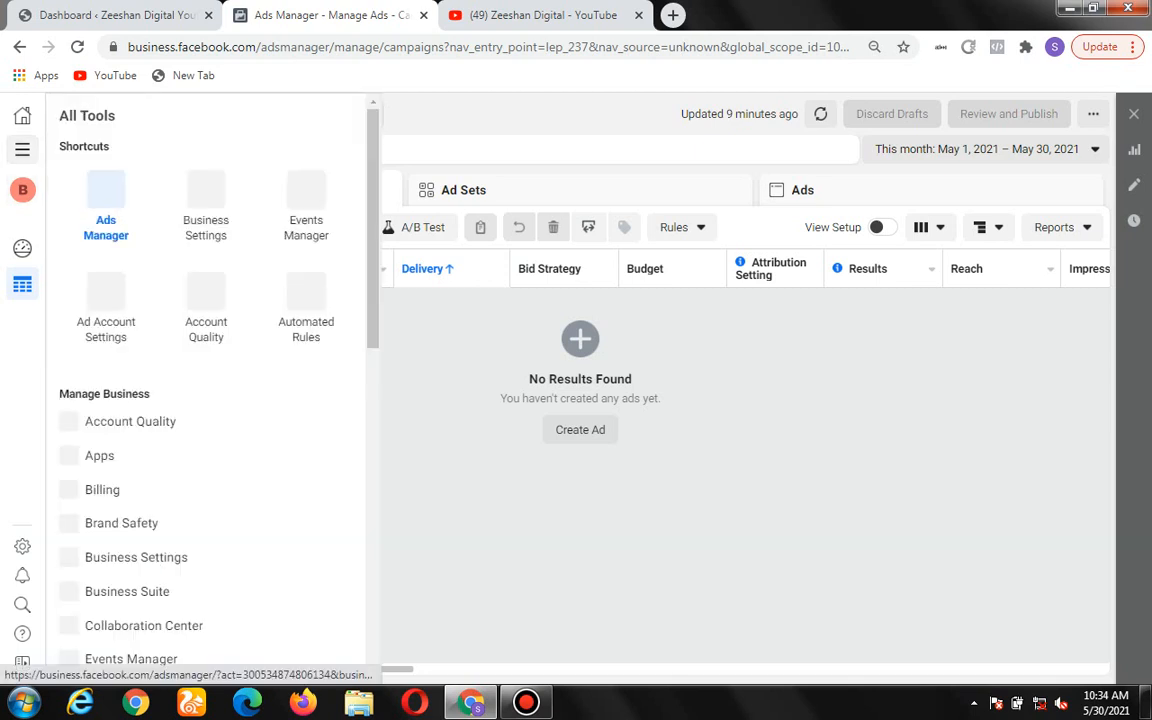
pyautogui.click(205, 205)
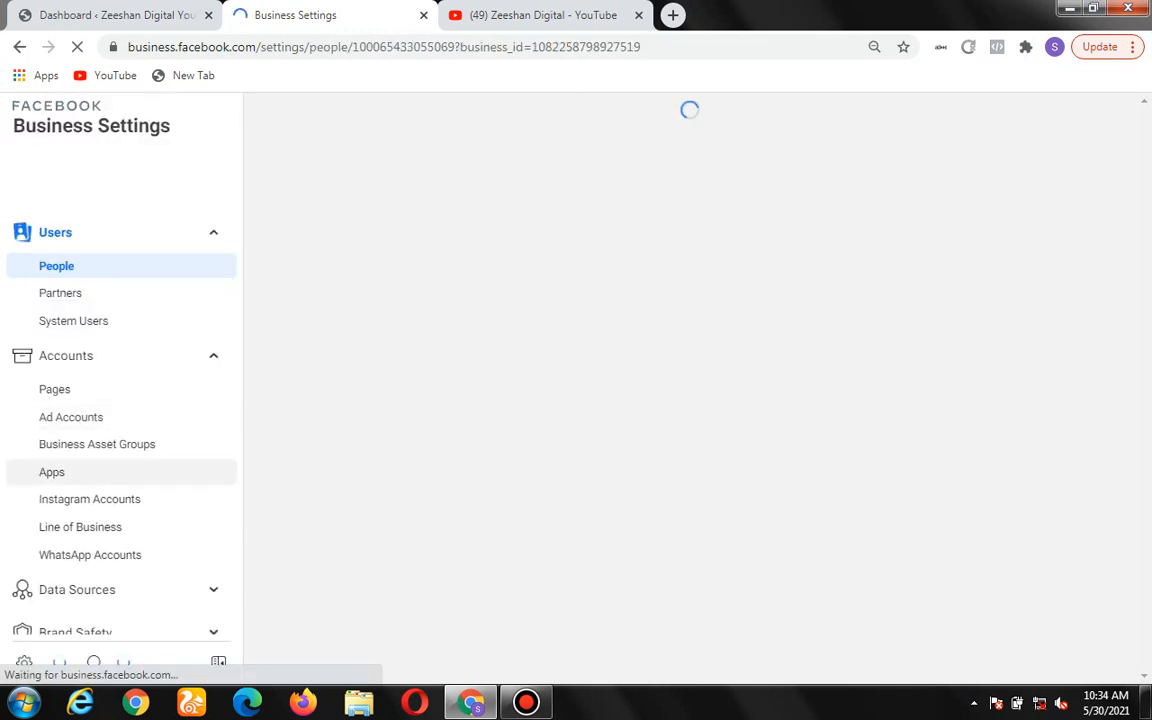
pyautogui.scroll(-2, 122, 471)
pyautogui.scroll(-1, 122, 330)
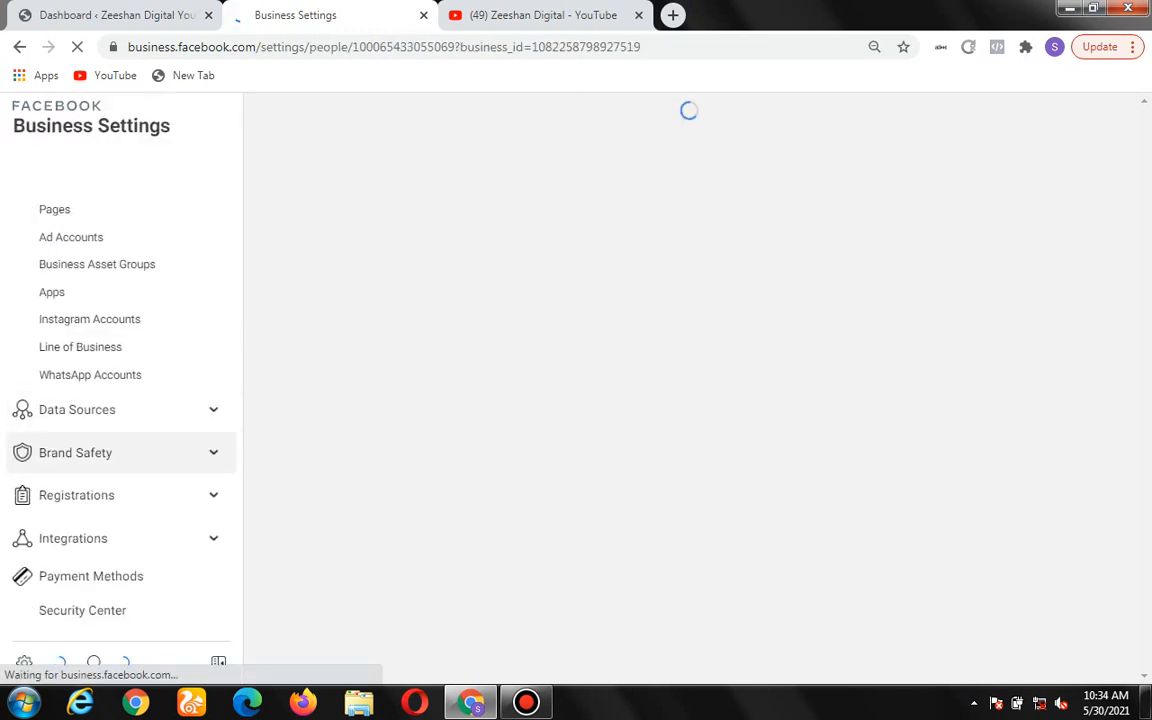
pyautogui.click(75, 452)
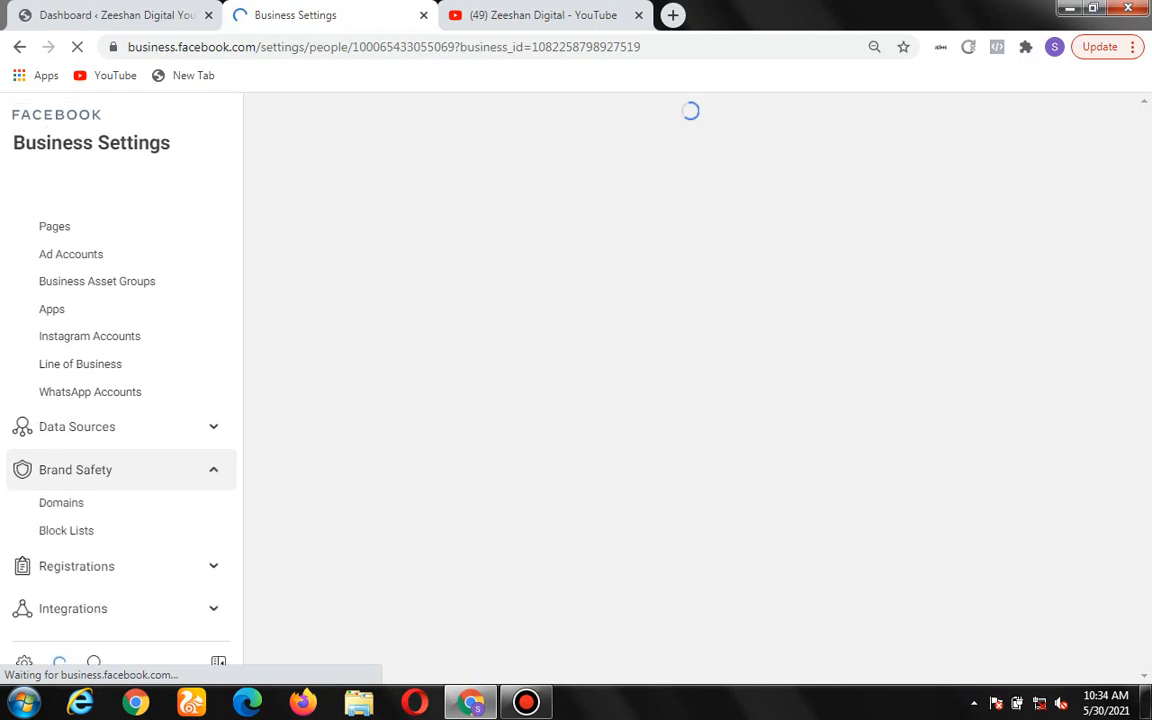
pyautogui.click(61, 502)
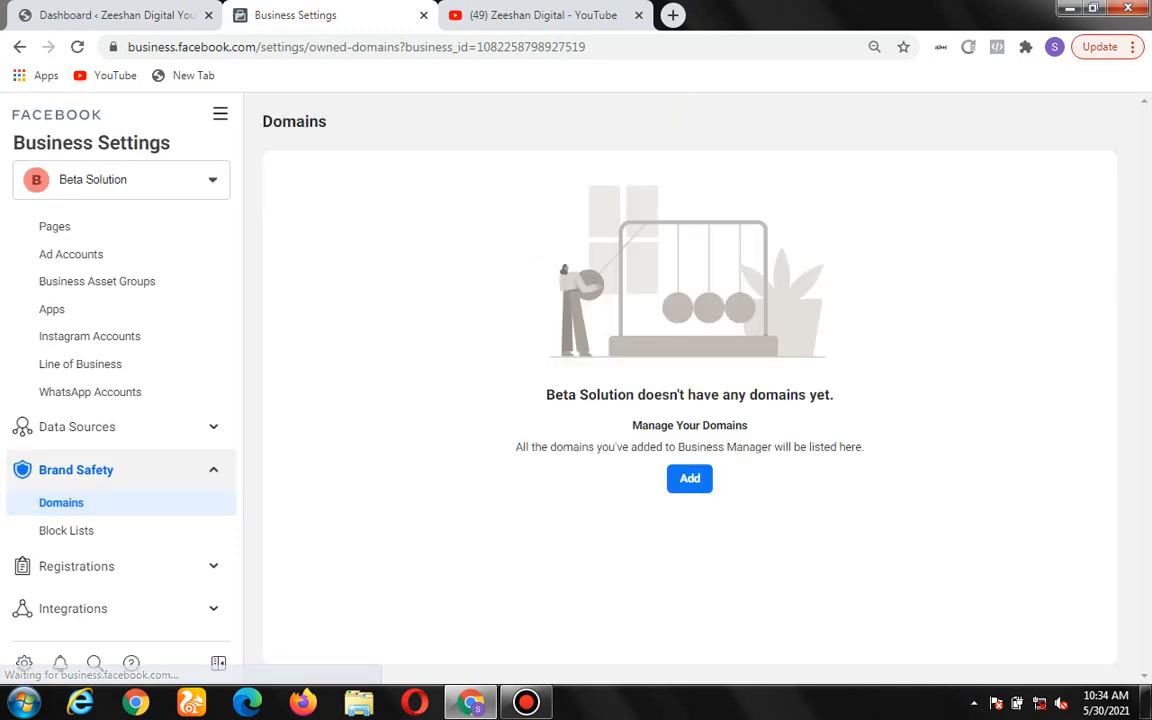
# Add the domain farhansolutions.xyz to the Beta Solution business.
pyautogui.click(690, 478)
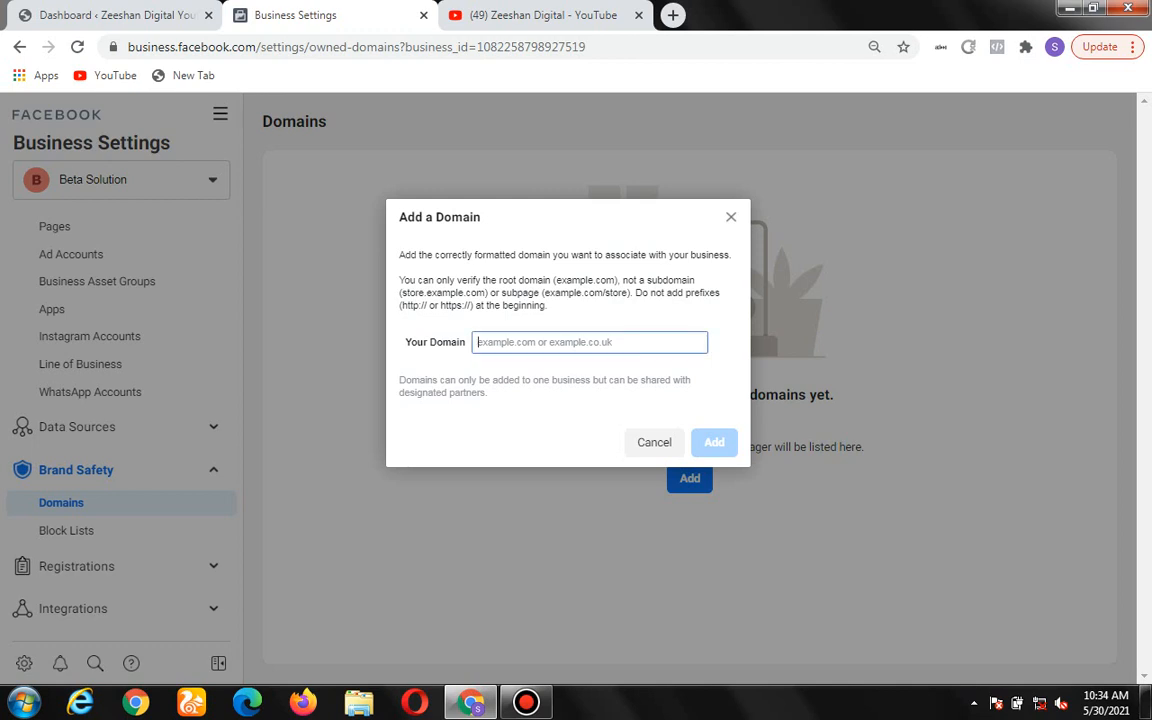
pyautogui.write('far')
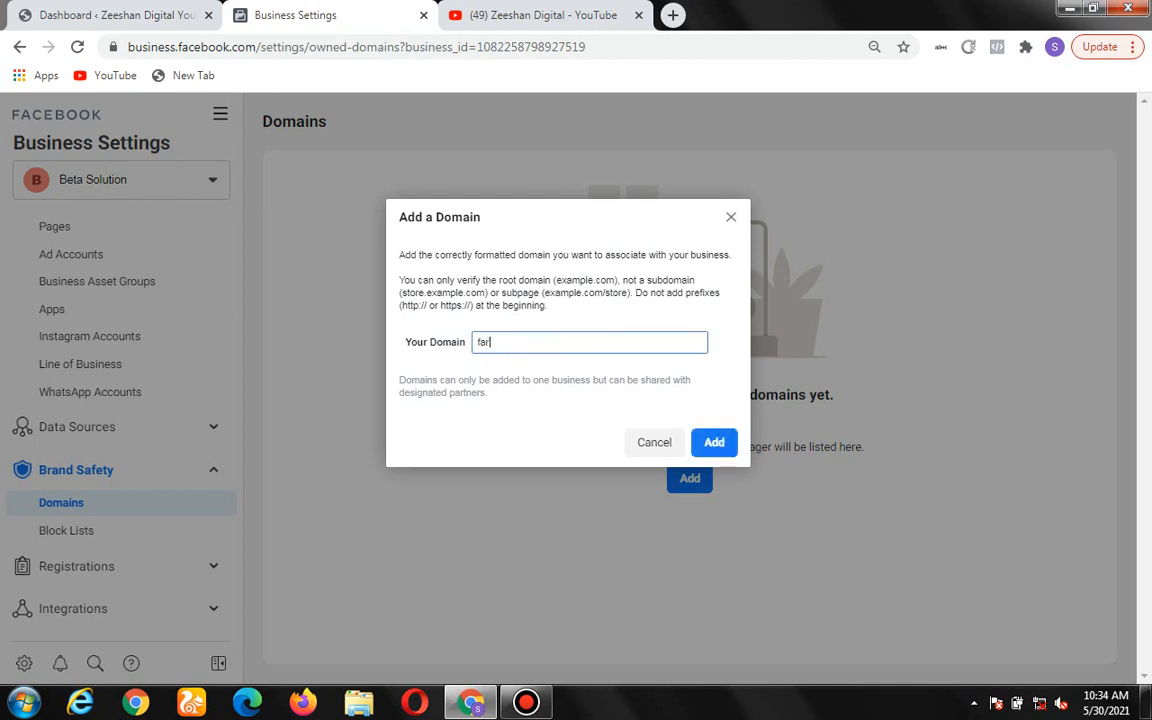
pyautogui.write('hansolutions.xyz')
pyautogui.click(714, 442)
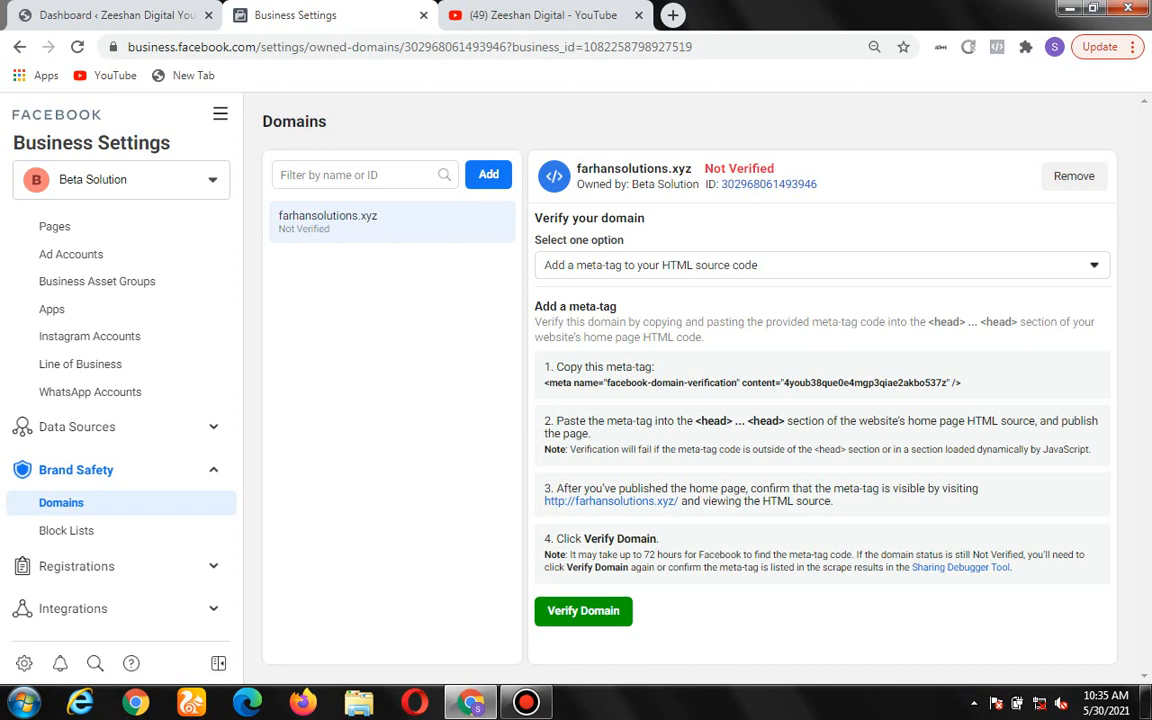
# Choose adding a meta-tag to the HTML source code as the verification method and copy the provided meta-tag, dismissing the Windows color scheme prompt.
pyautogui.click(822, 265)
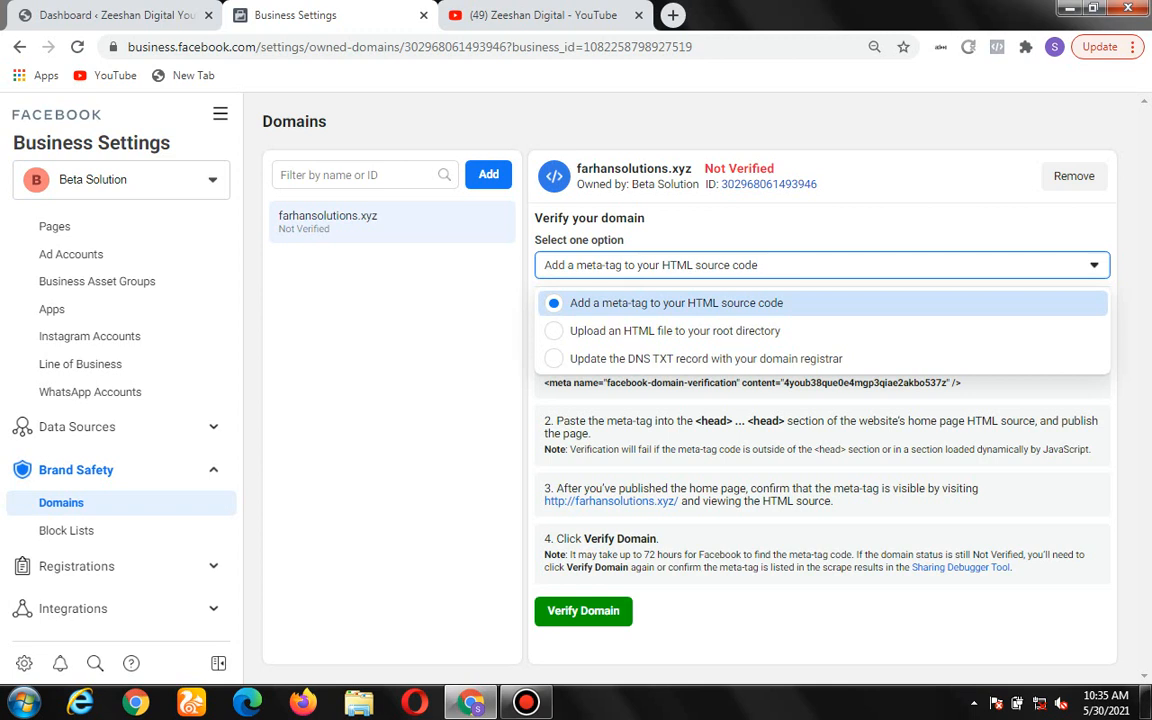
pyautogui.click(676, 303)
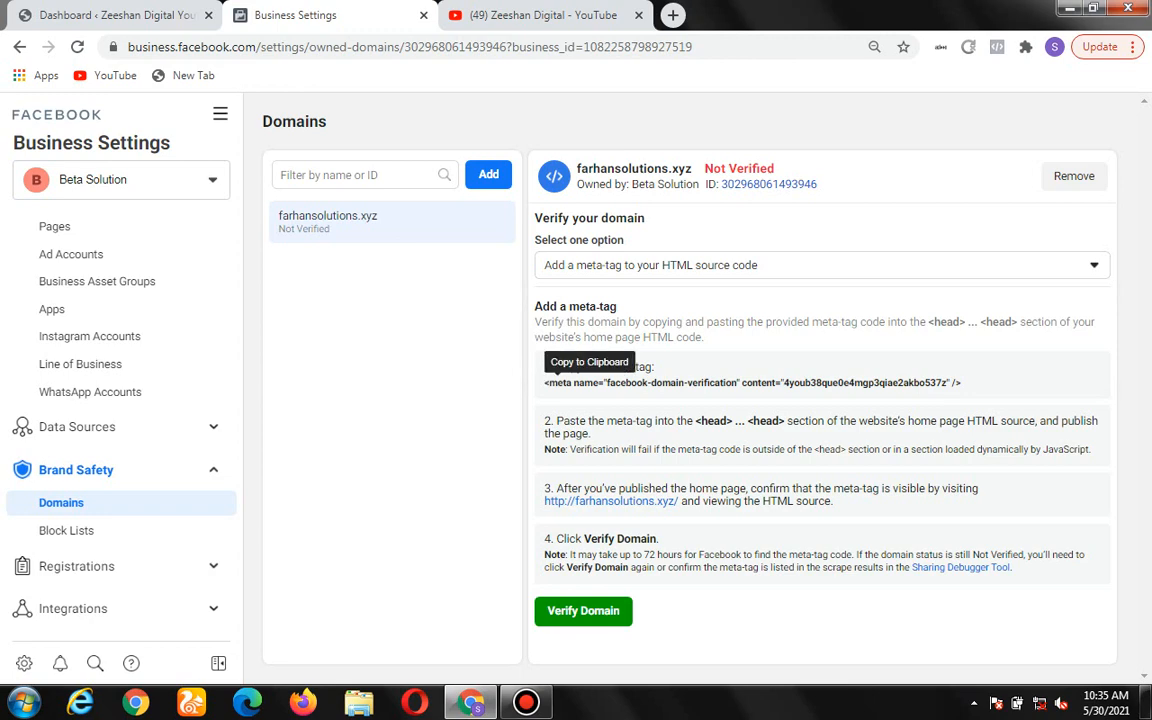
pyautogui.moveTo(961, 383); pyautogui.dragTo(822, 383)
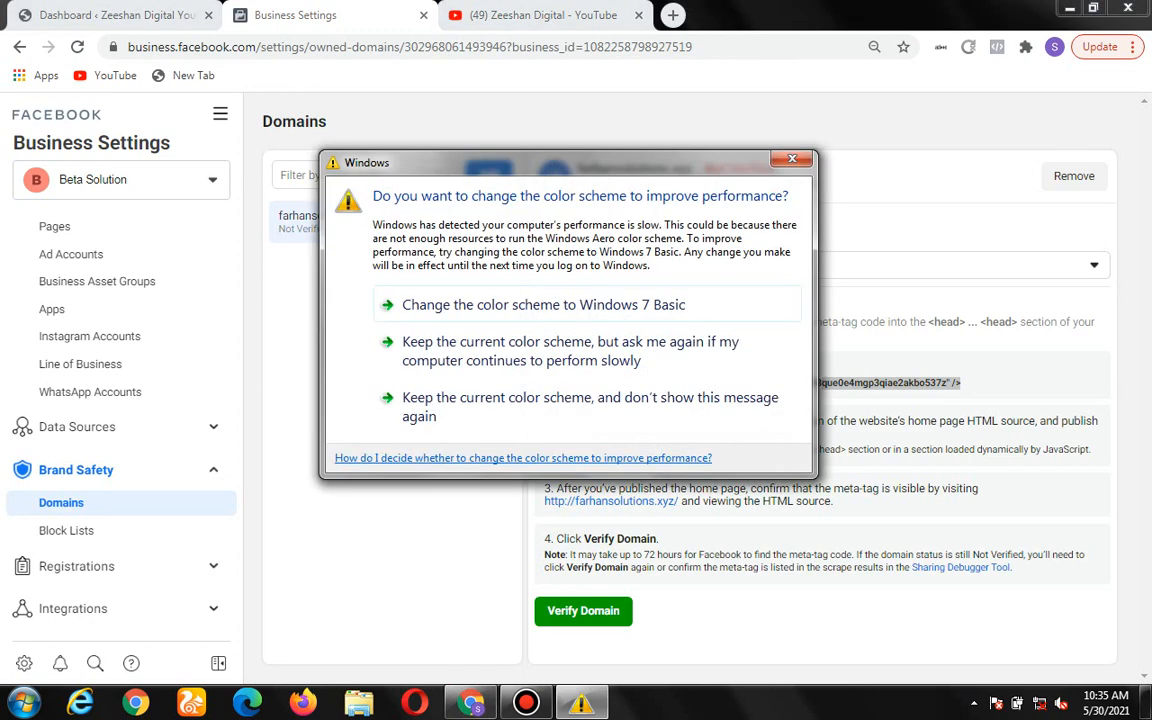
pyautogui.click(798, 163)
pyautogui.click(586, 383)
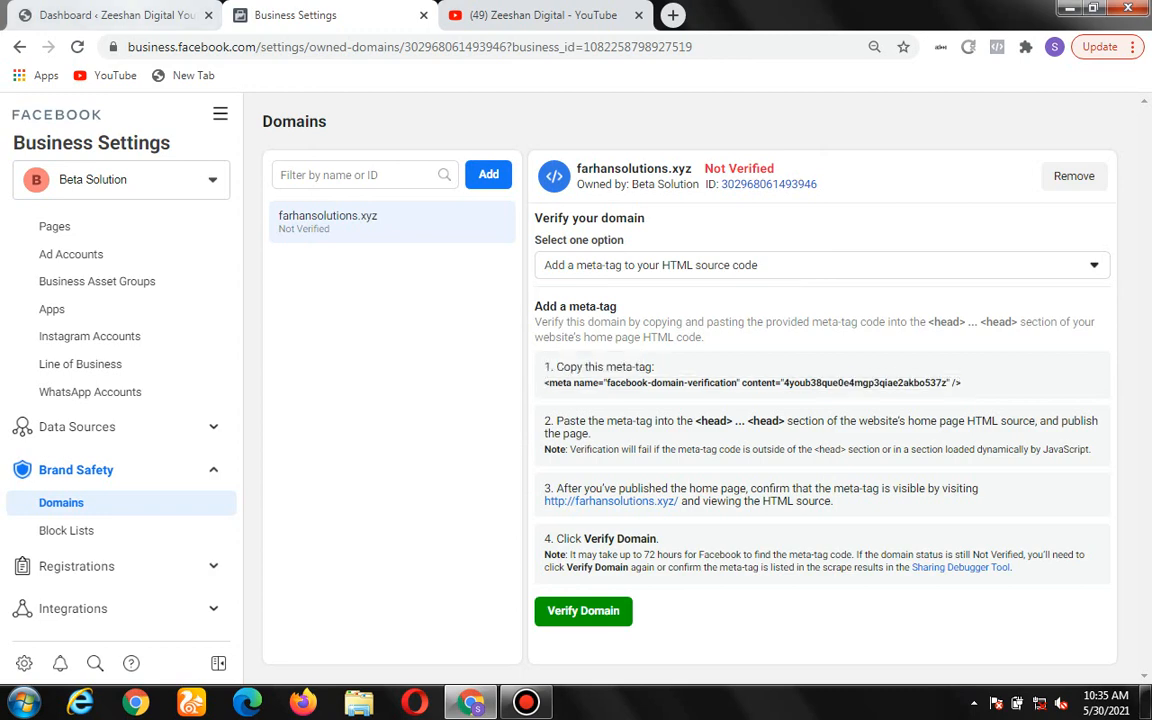
# Switch to the WordPress admin and check the installed plugins for Insert Headers and Footers.
pyautogui.click(115, 15)
pyautogui.moveTo(146, 107)
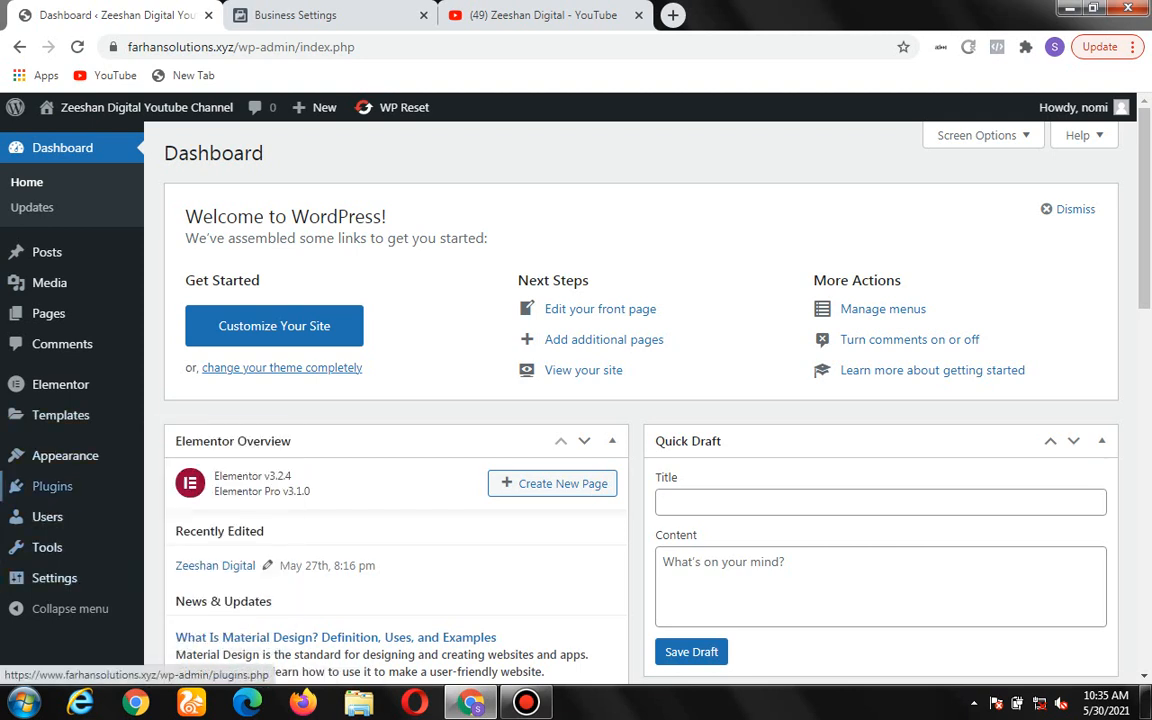
pyautogui.click(52, 486)
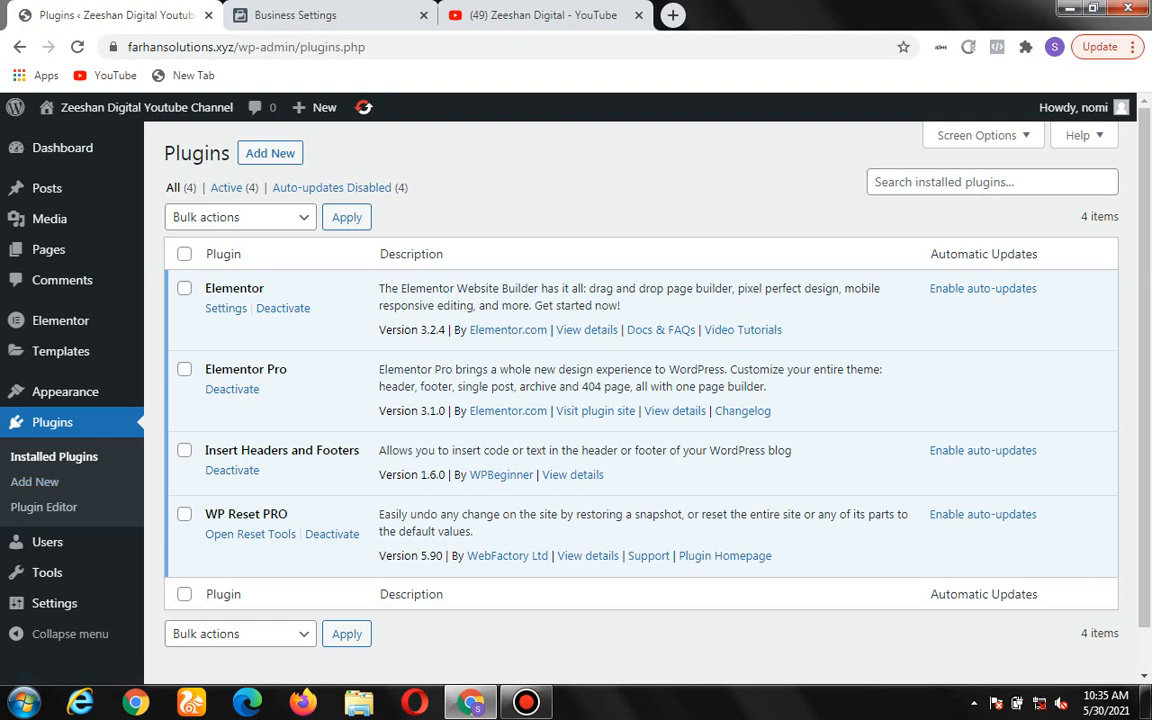
pyautogui.scroll(-2, 640, 400)
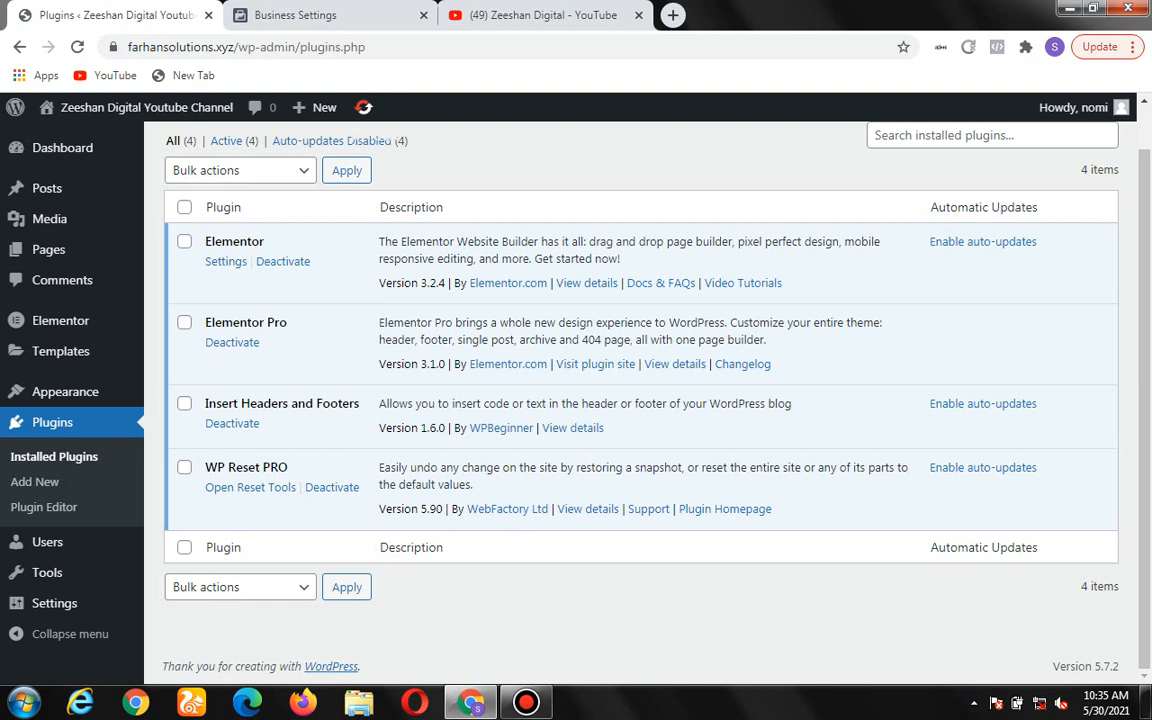
pyautogui.scroll(1, 640, 400)
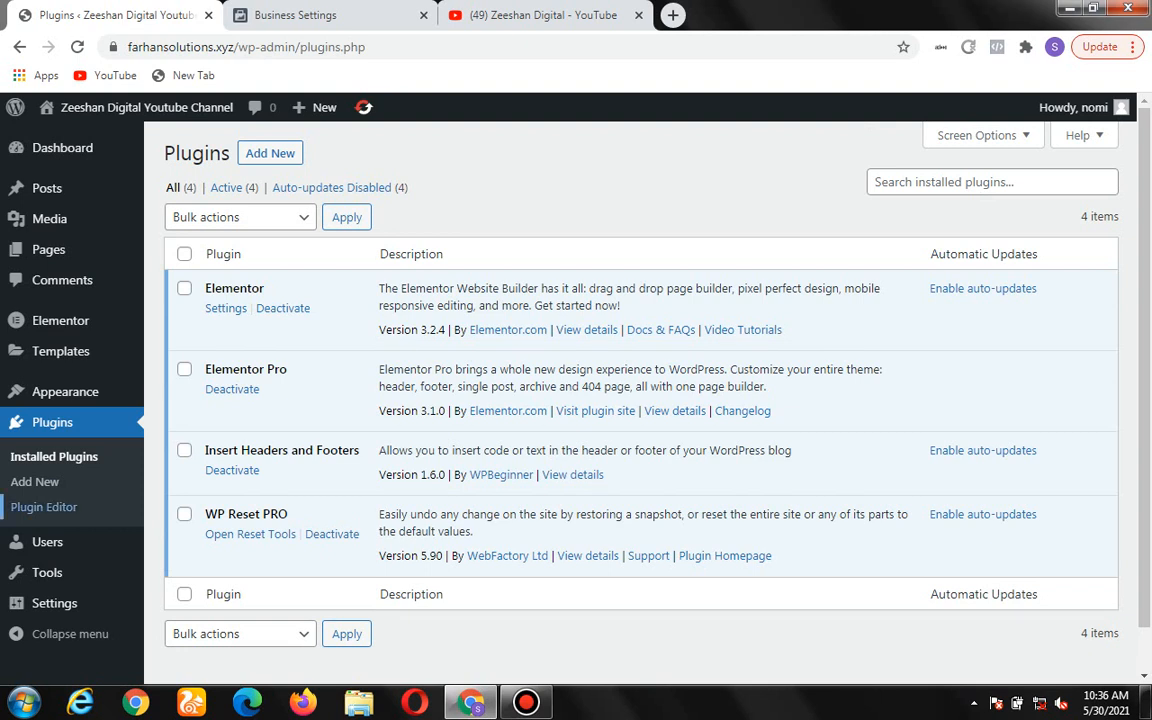
pyautogui.scroll(-1, 40, 490)
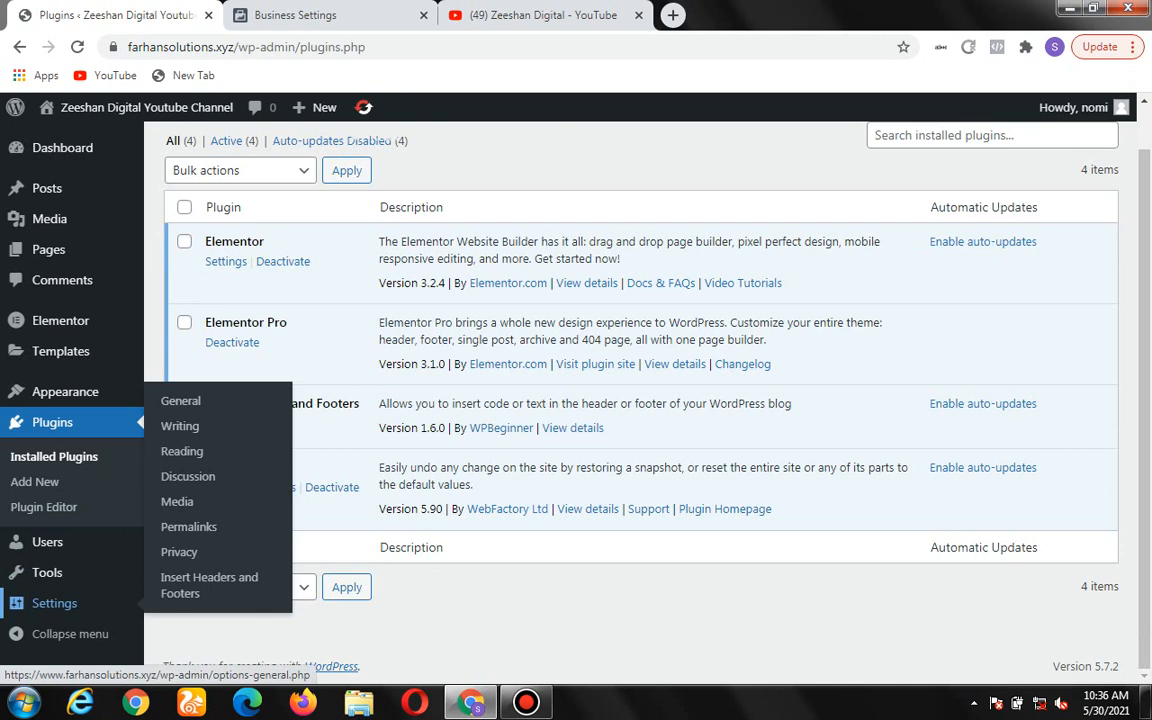
# Open the Insert Headers and Footers settings page and look over its script fields.
pyautogui.click(54, 603)
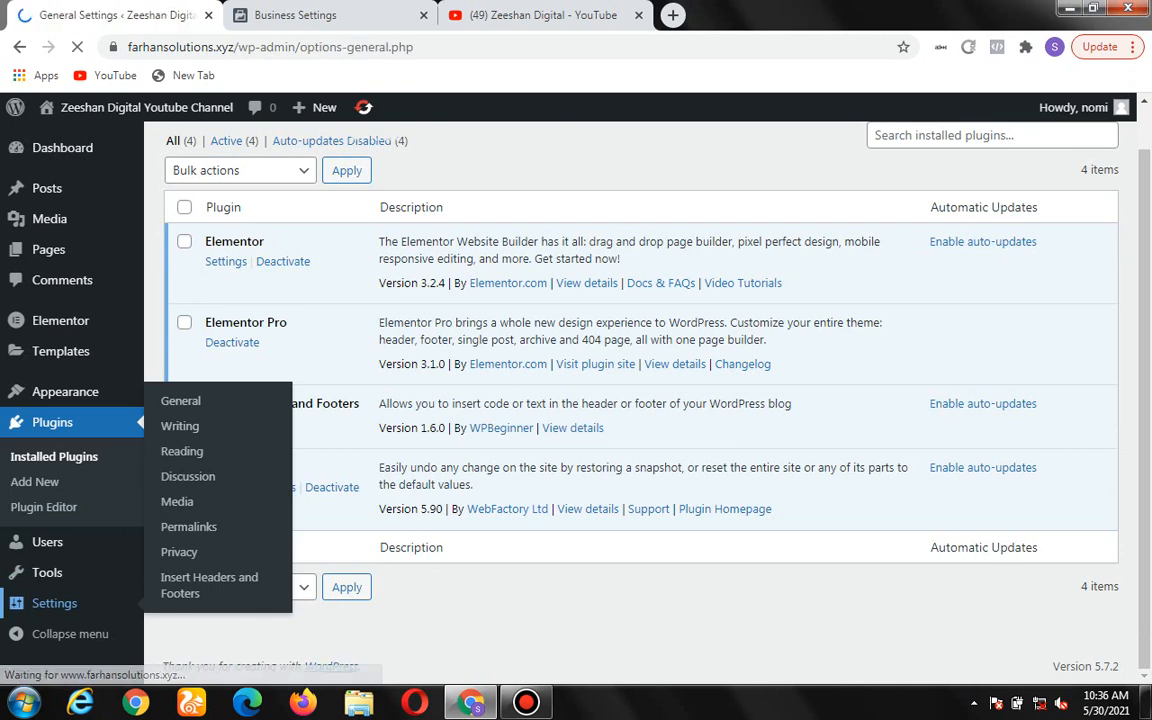
pyautogui.scroll(-3, 30, 450)
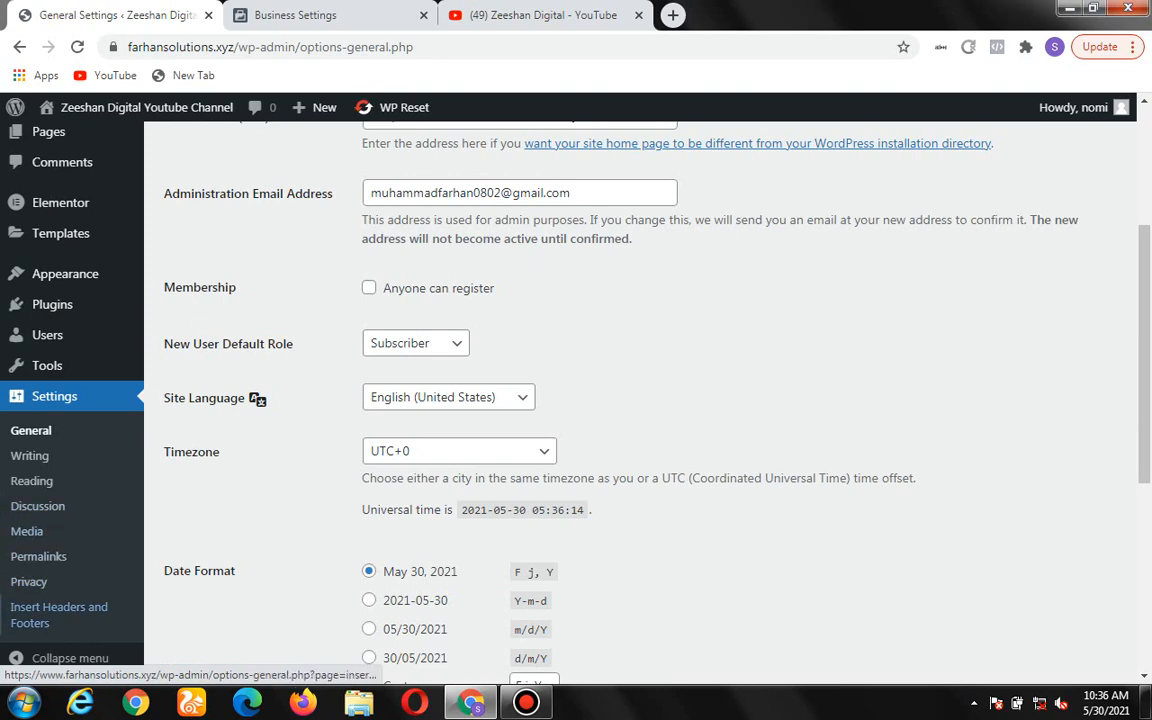
pyautogui.click(59, 607)
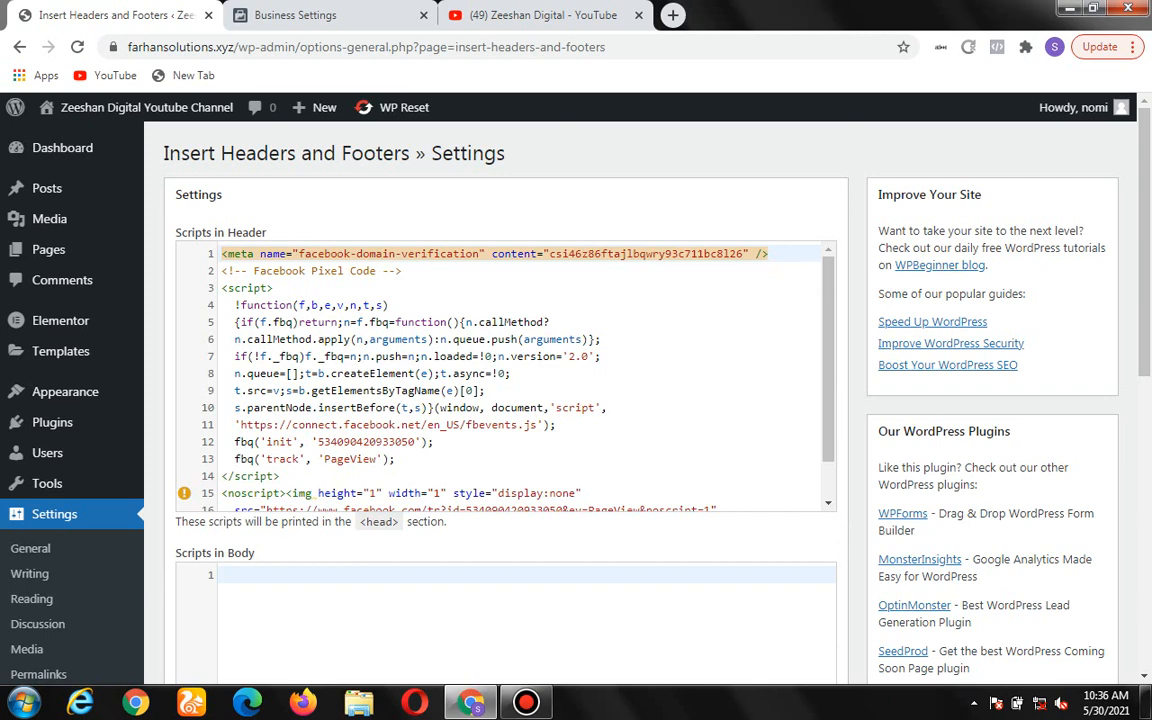
pyautogui.scroll(-2, 500, 375)
pyautogui.scroll(-3, 500, 400)
pyautogui.scroll(3, 500, 400)
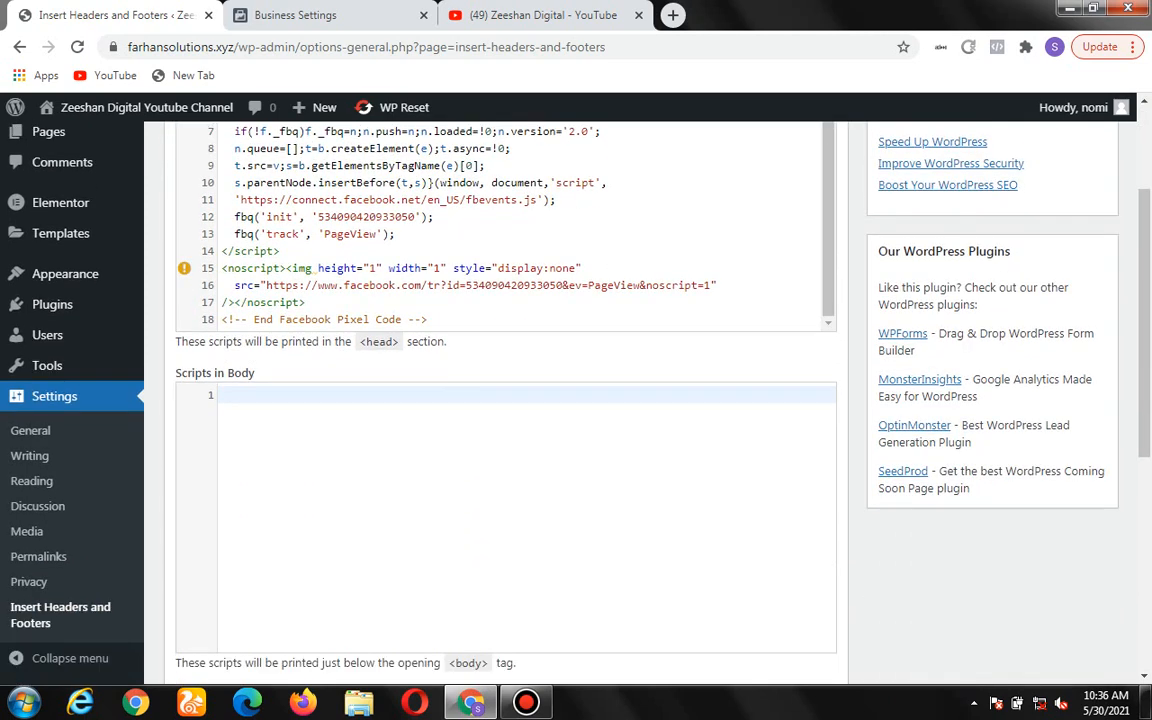
pyautogui.scroll(2, 500, 375)
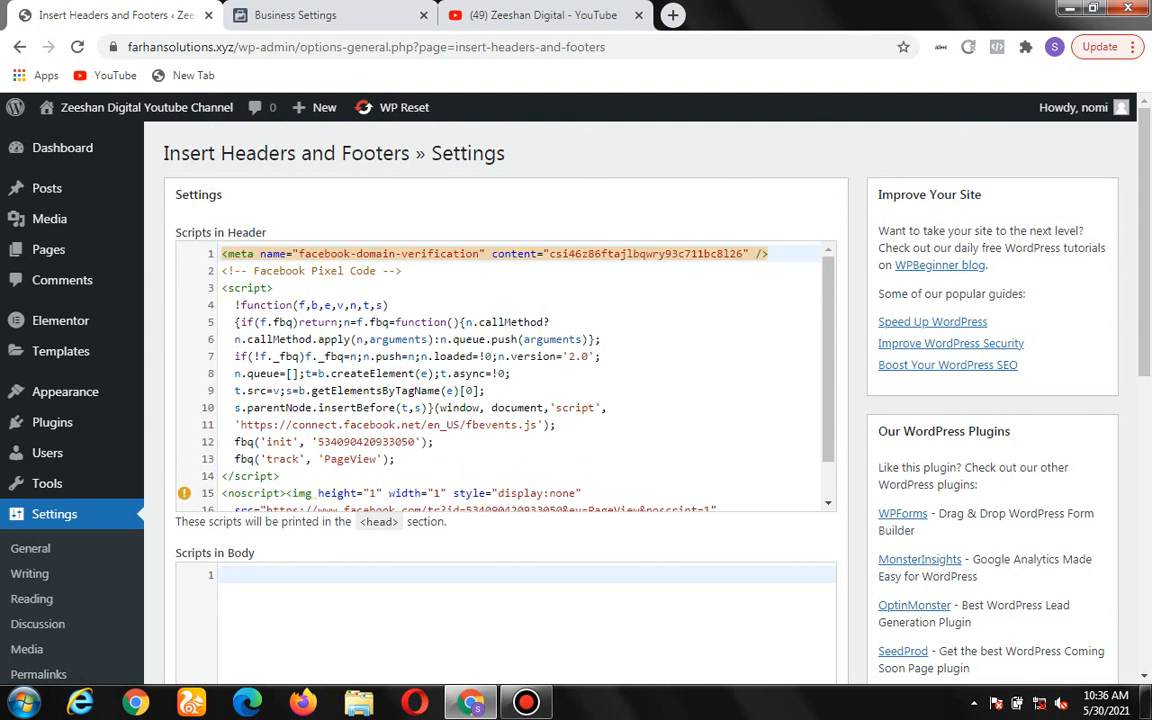
# Replace the existing Facebook domain-verification meta-tag in Scripts in Header with the copied verification meta-tag and save the settings.
pyautogui.moveTo(768, 253); pyautogui.dragTo(222, 253)
pyautogui.click(222, 253)
pyautogui.hotkey('ctrl', 'v')
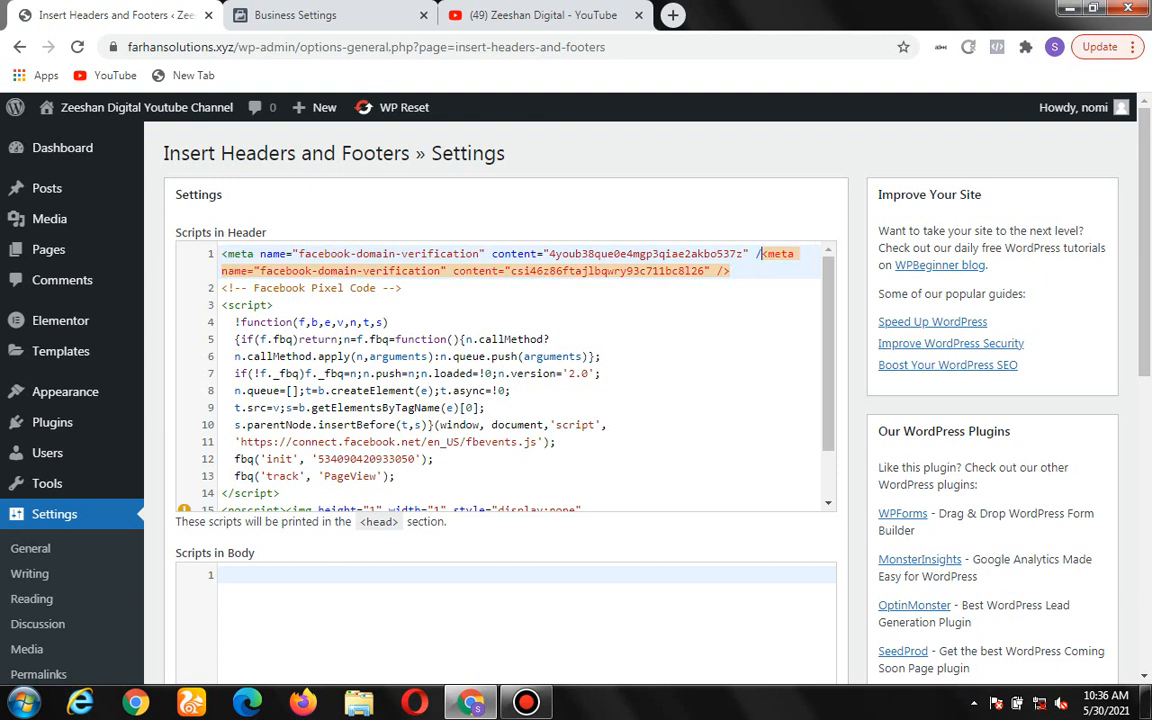
pyautogui.press('BackSpace')
pyautogui.write('>')
pyautogui.hotkey('shift', 'End')
pyautogui.press('Delete')
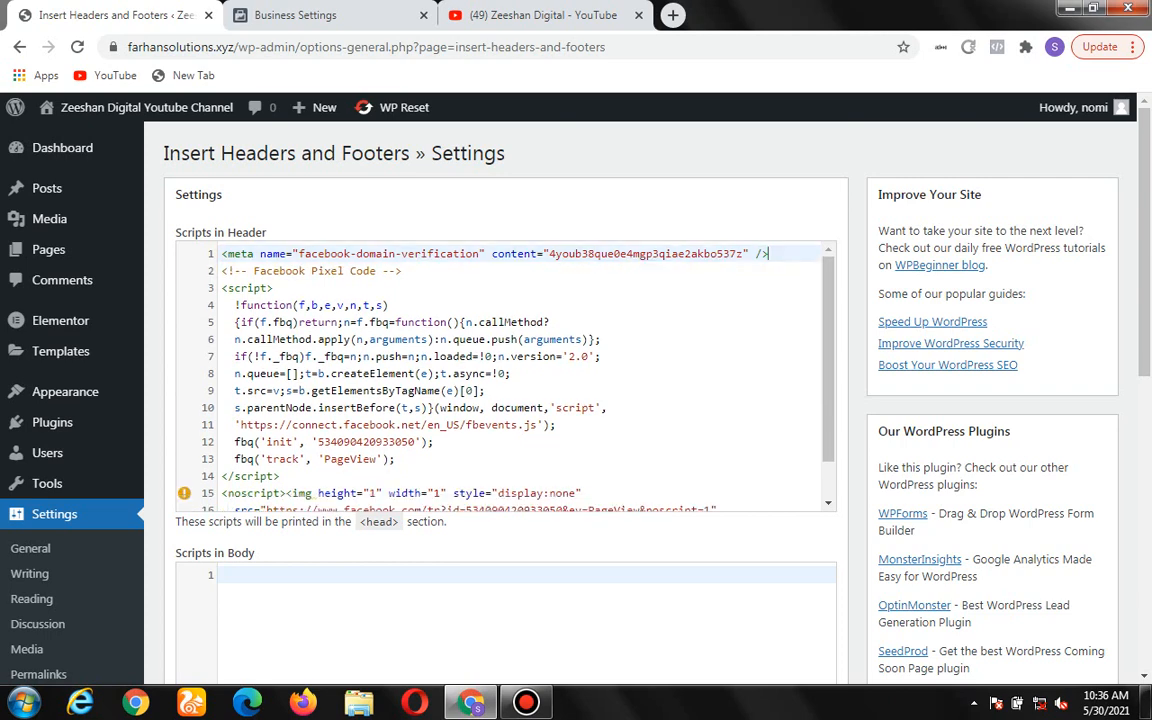
pyautogui.scroll(-8, 500, 380)
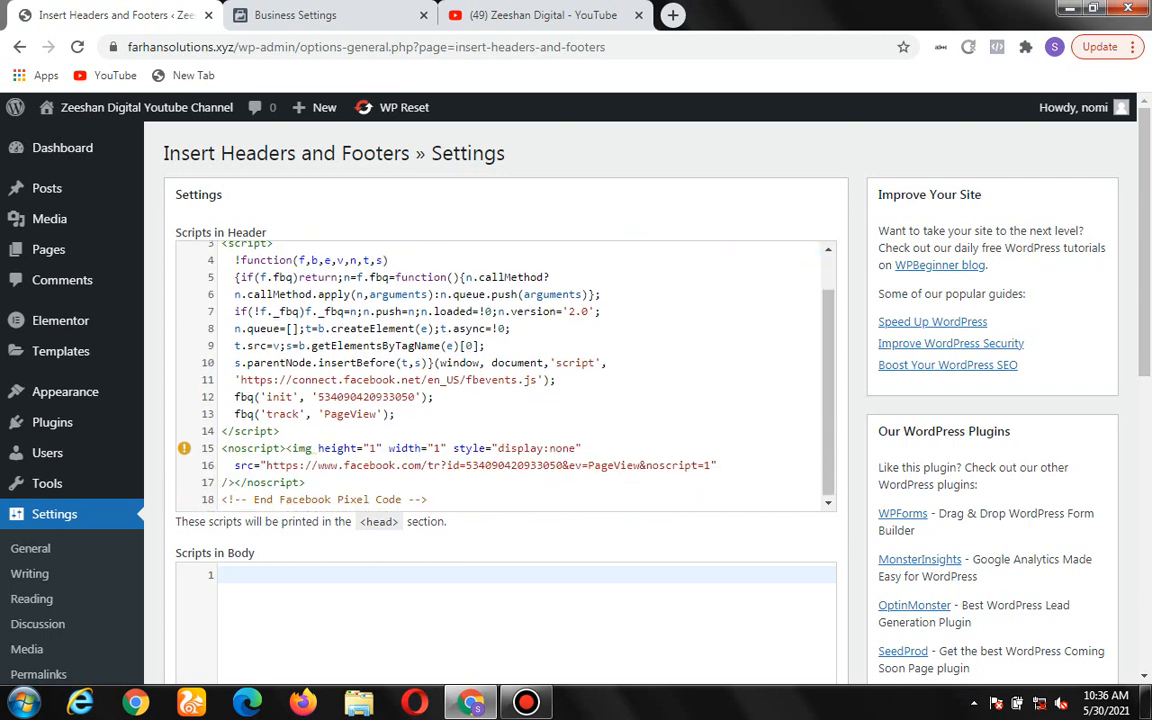
pyautogui.click(197, 553)
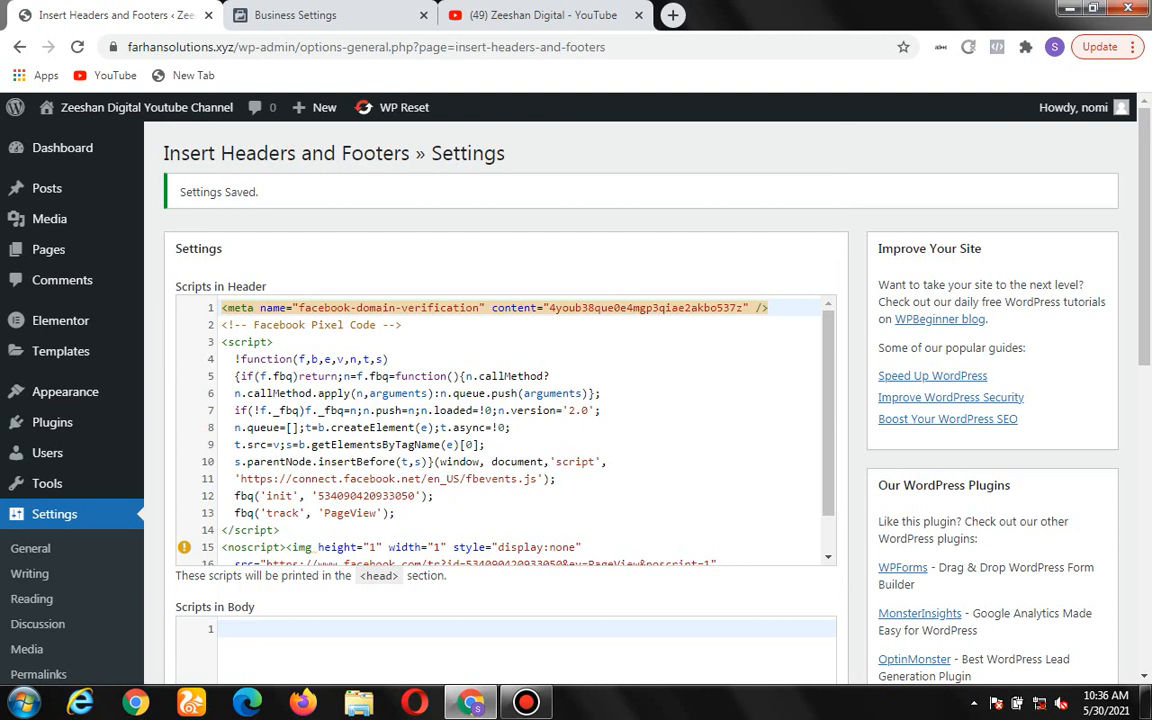
# Visit the live site, view its page source and search for the copied domain-verification meta-tag.
pyautogui.moveTo(140, 108)
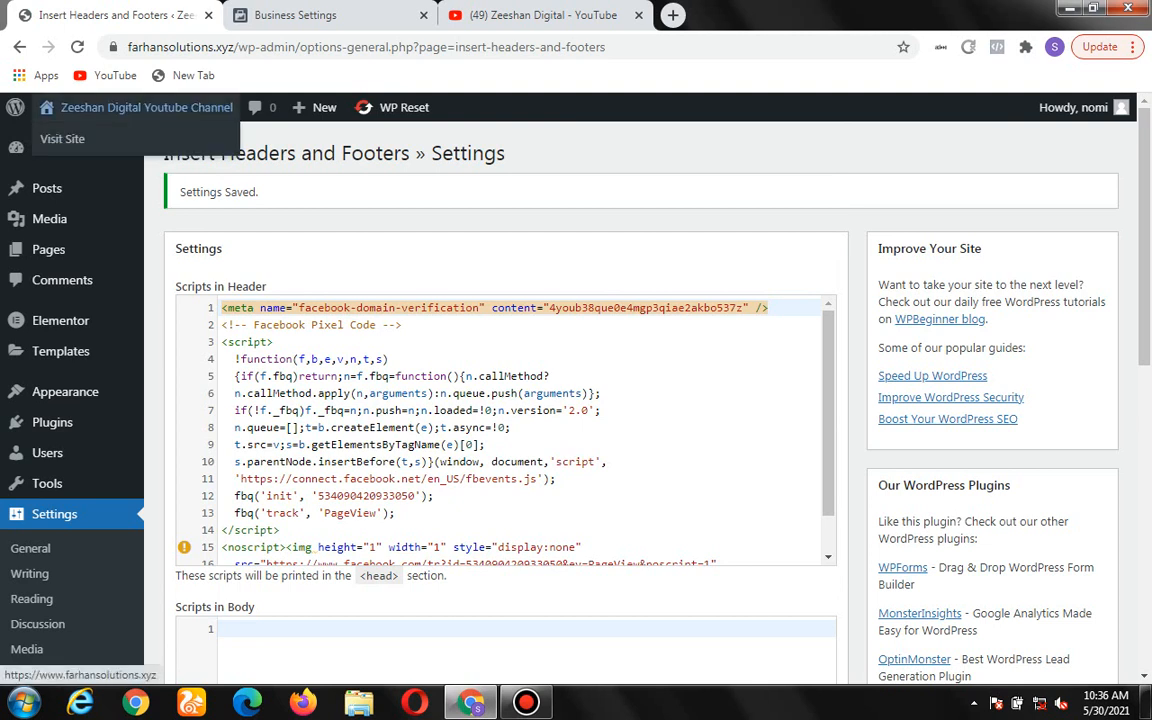
pyautogui.click(62, 139)
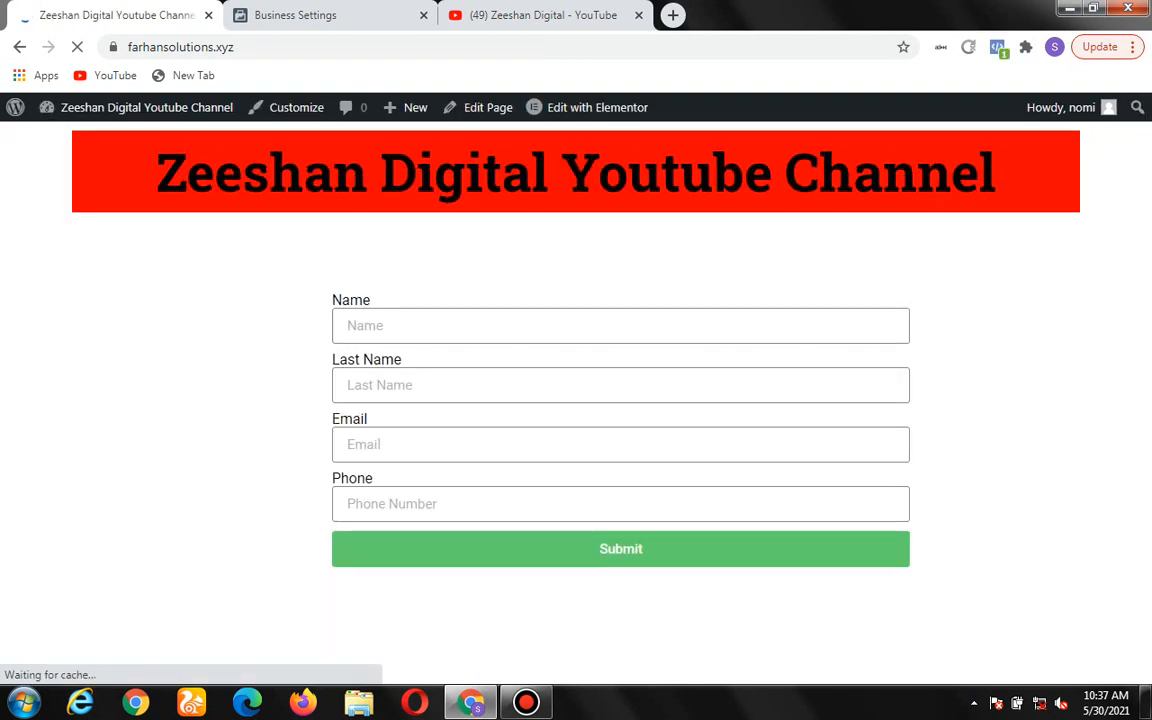
pyautogui.rightClick(663, 267)
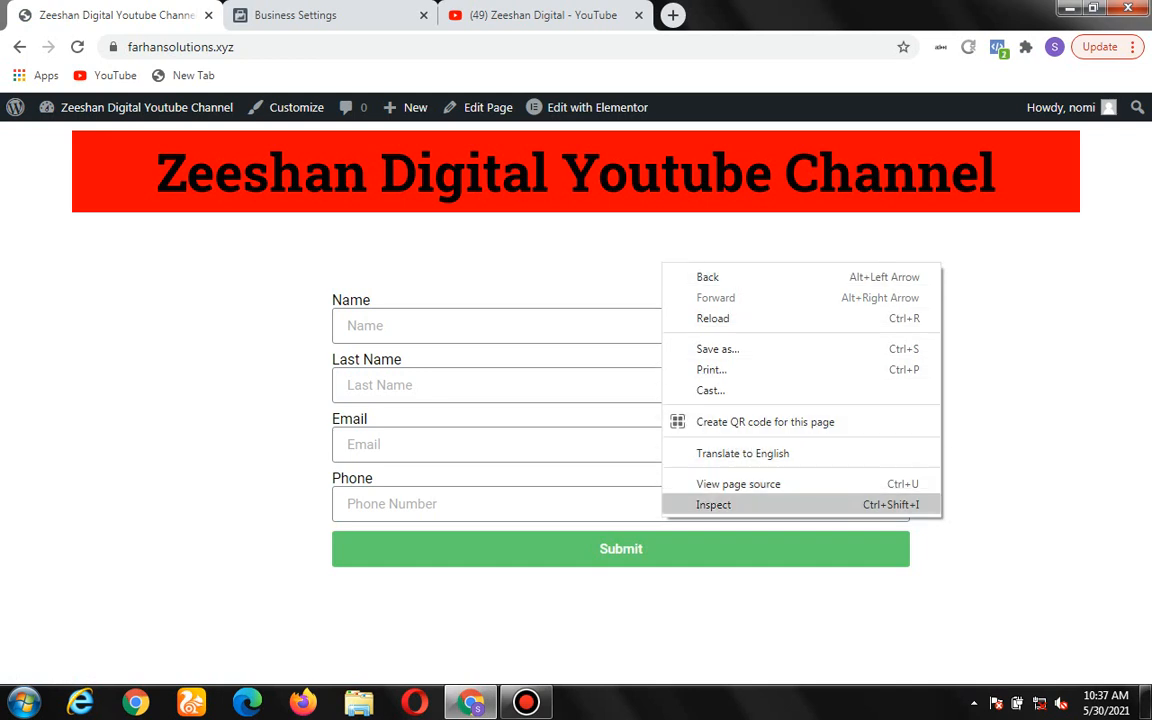
pyautogui.click(738, 484)
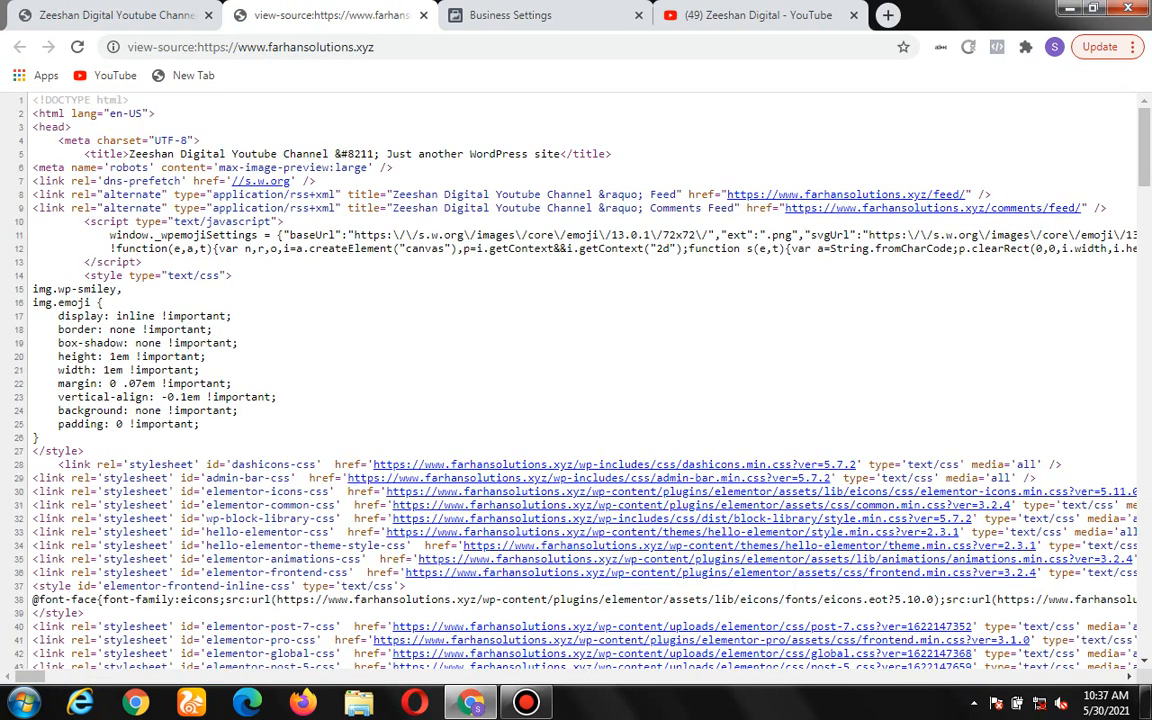
pyautogui.hotkey('ctrl', 'f')
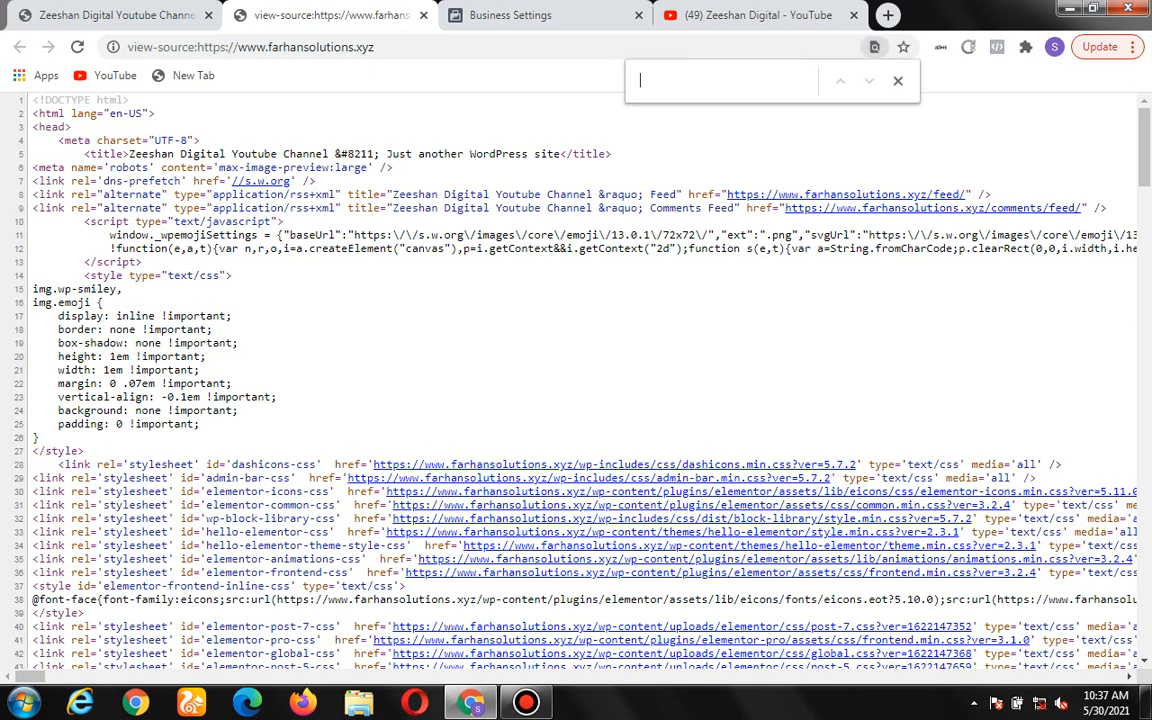
pyautogui.write('<meta name="facebook-domain-verification" content="4youb38que0e4mgp3qiae2akbo537z" />')
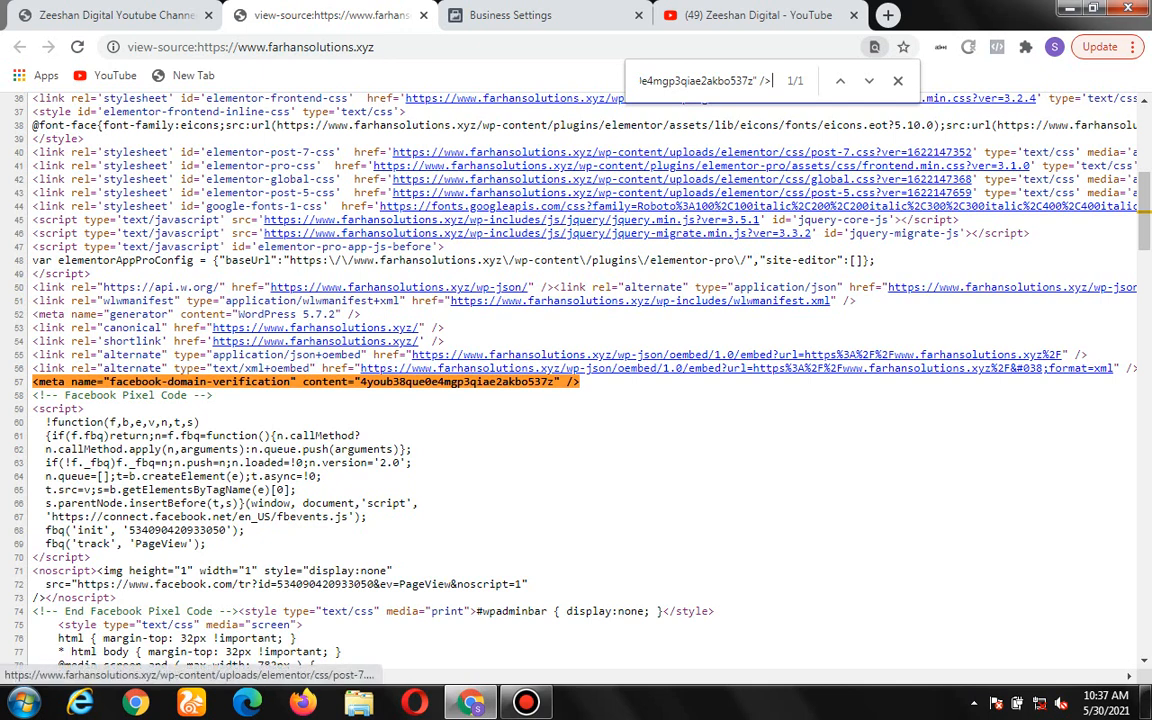
pyautogui.press('Escape')
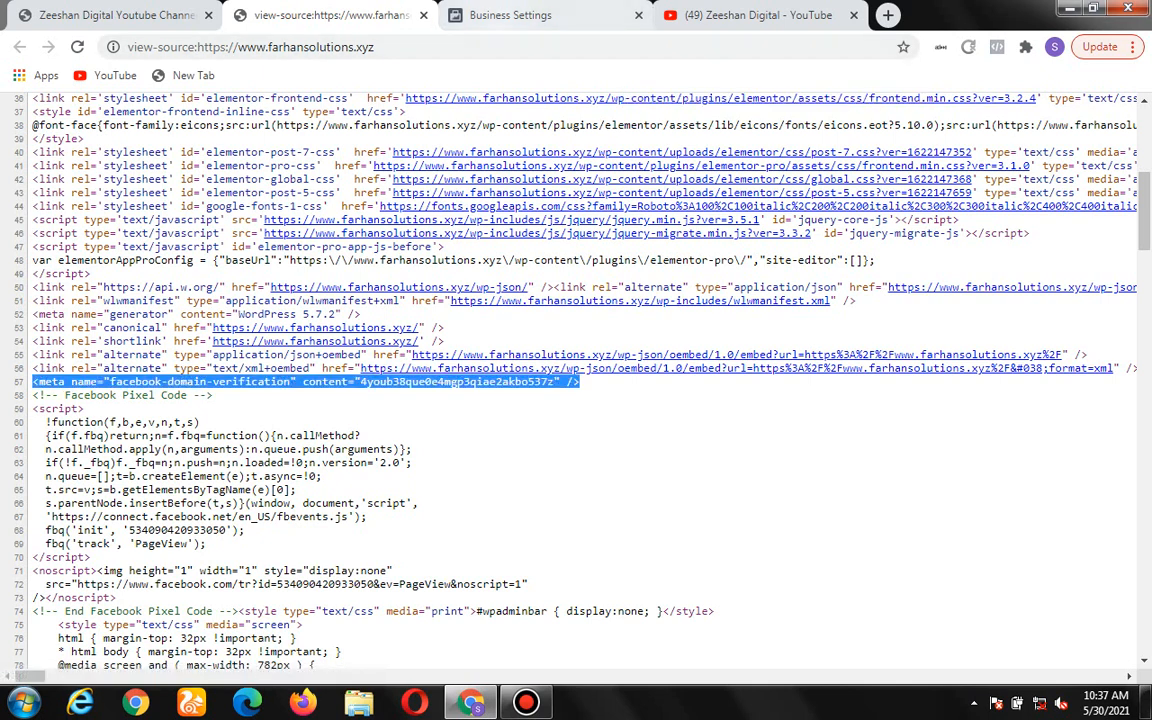
# Return to the Business Settings Domains page, verify farhansolutions.xyz and close the confirmation.
pyautogui.click(510, 15)
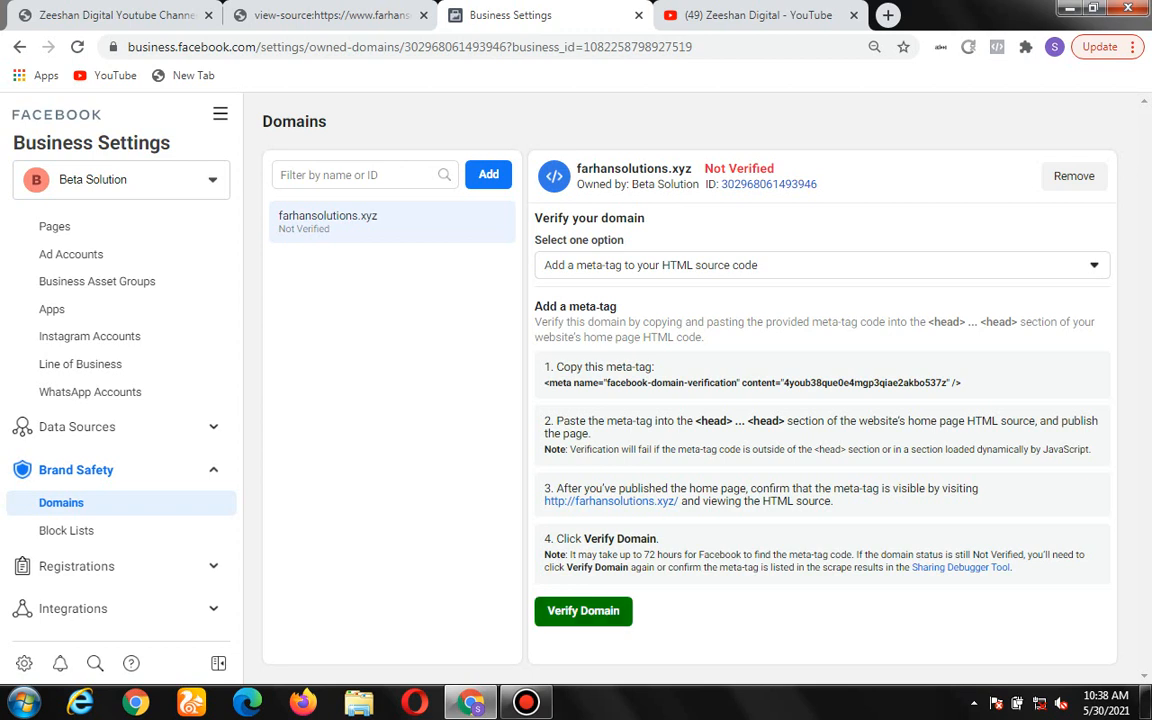
pyautogui.click(583, 610)
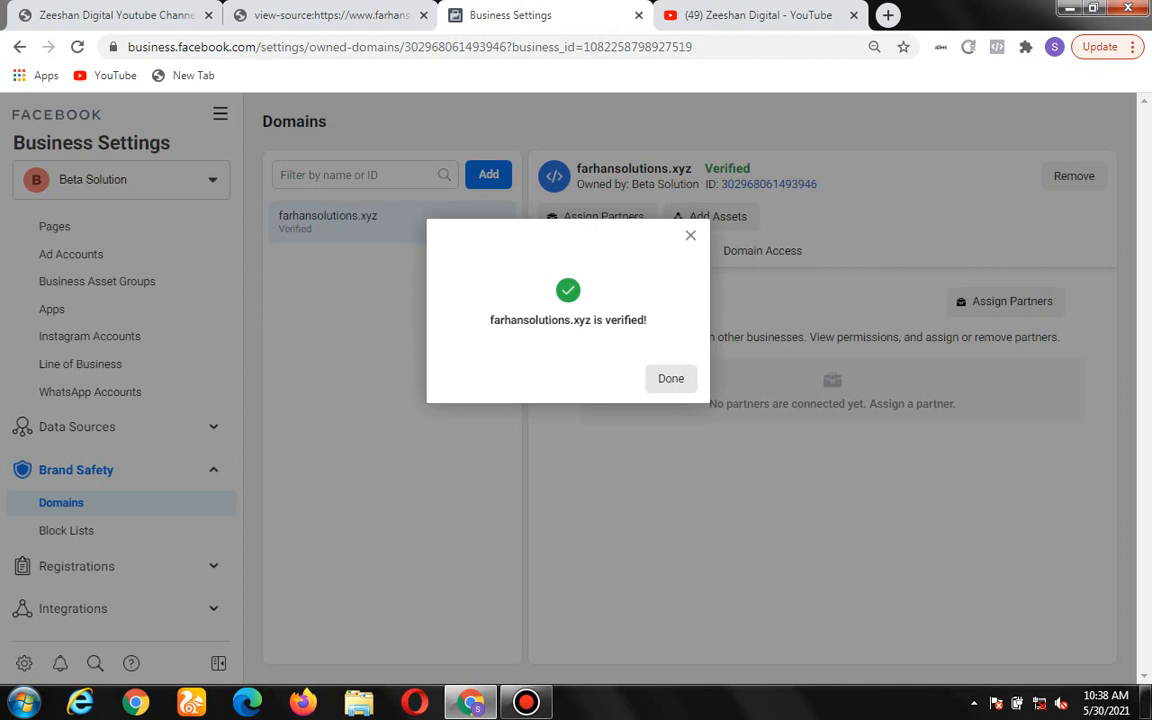
pyautogui.click(671, 378)
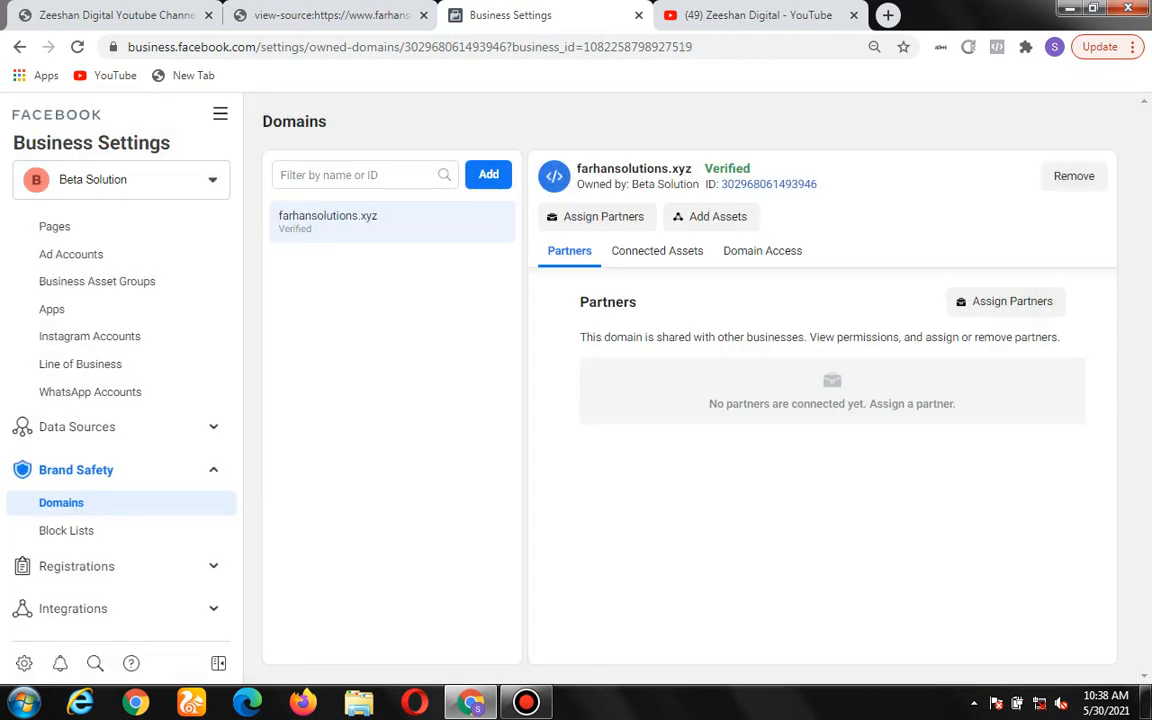